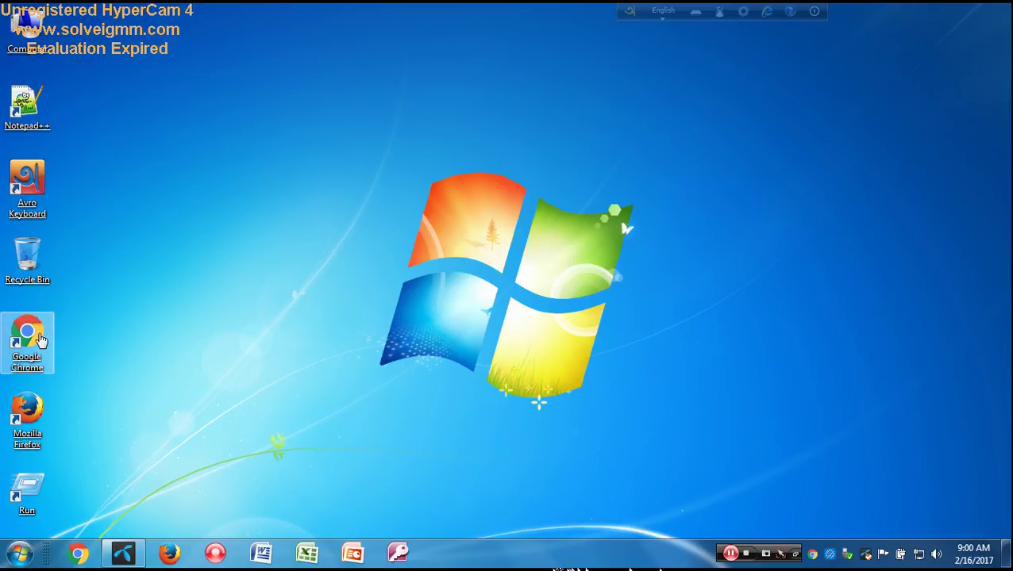
Launch Google Chrome and open the Gmail inbox from the new tab page's shortcuts.
double_click(34, 338)
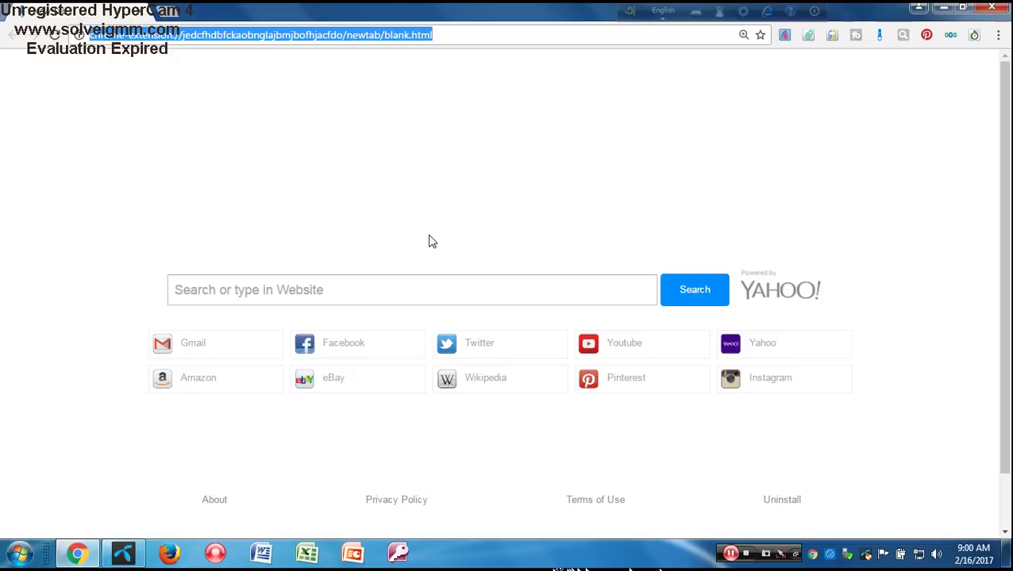
left_click(487, 88)
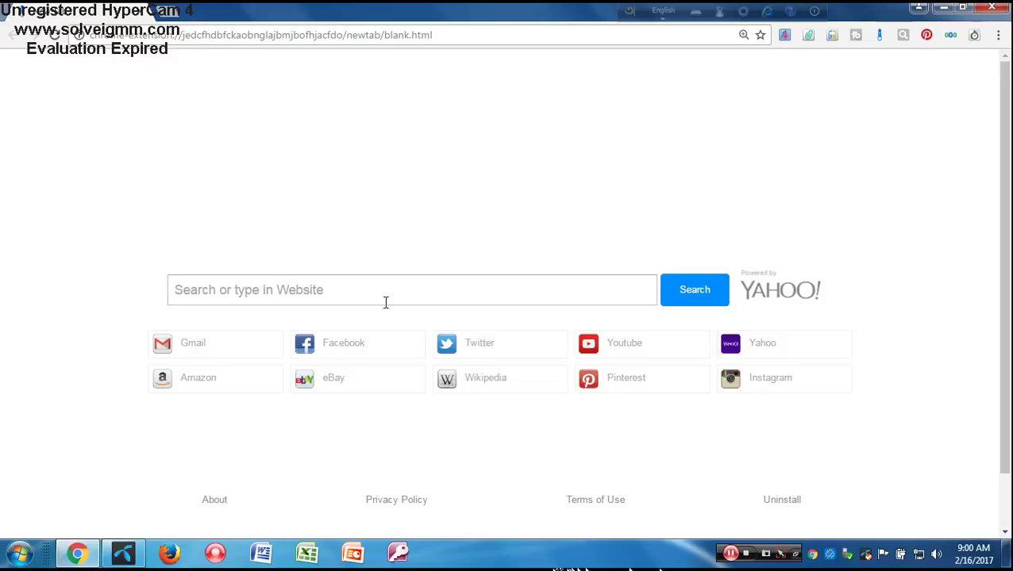
left_click(164, 347)
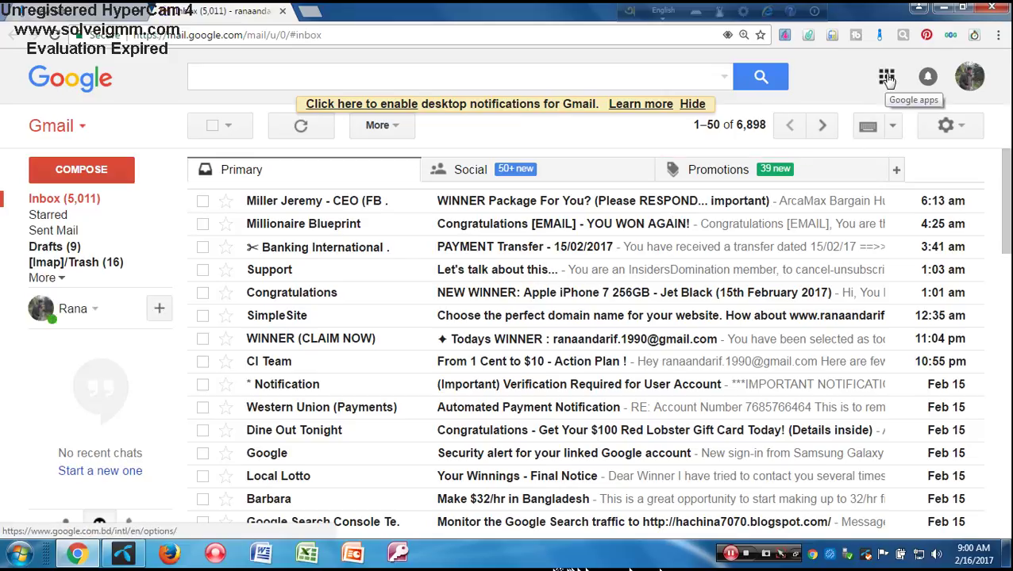
Open the complete list of Google products through the "Even more from Google" link in Gmail's Google apps.
left_click(885, 77)
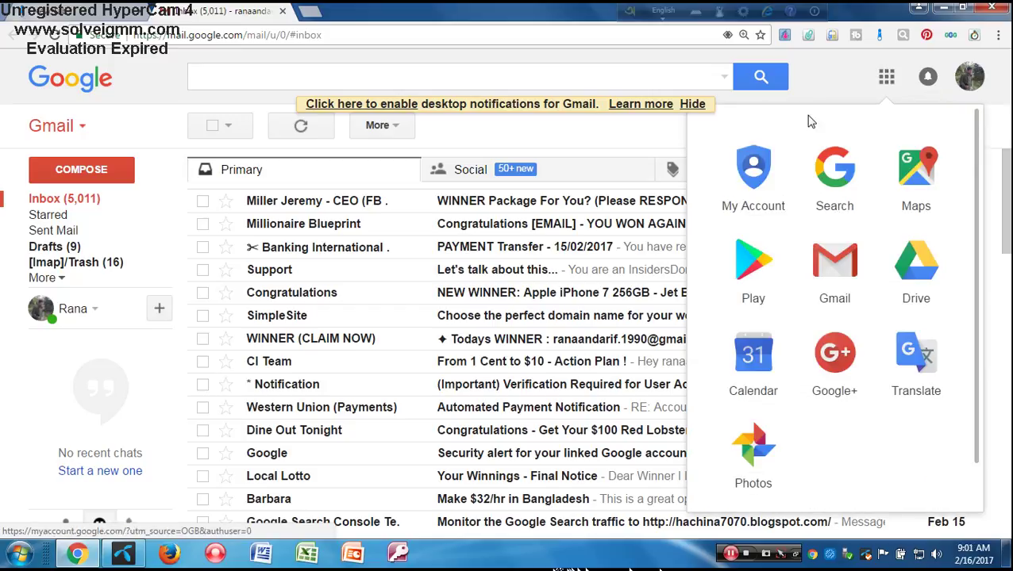
scroll(814, 273, "down", 1)
scroll(809, 294, "down", 3)
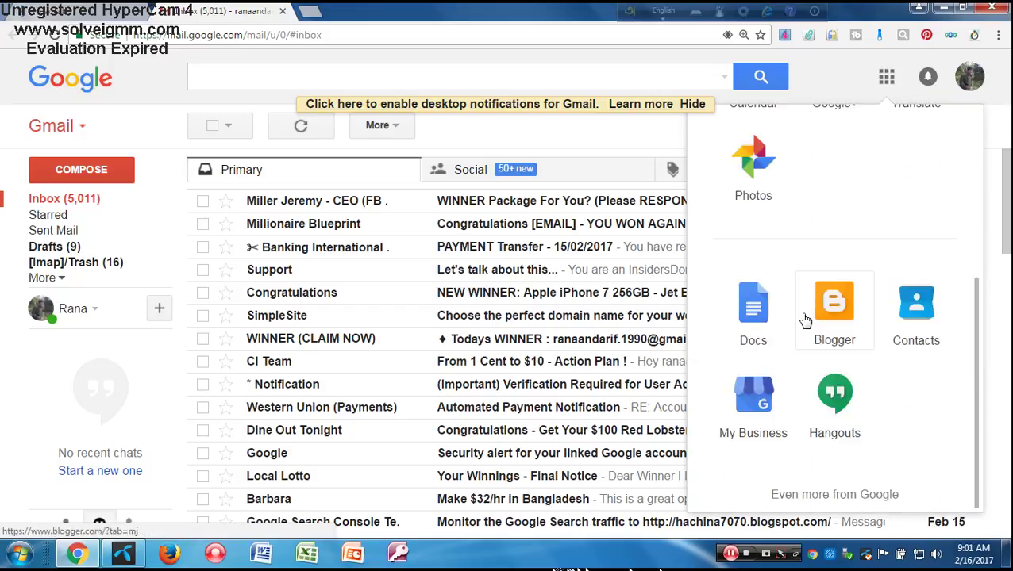
scroll(795, 324, "up", 5)
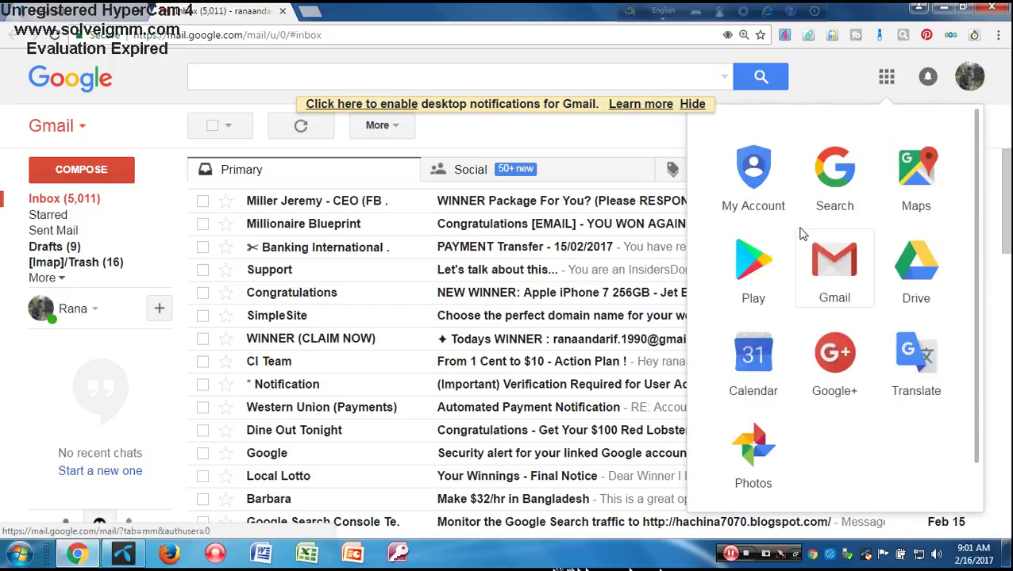
scroll(765, 231, "down", 2)
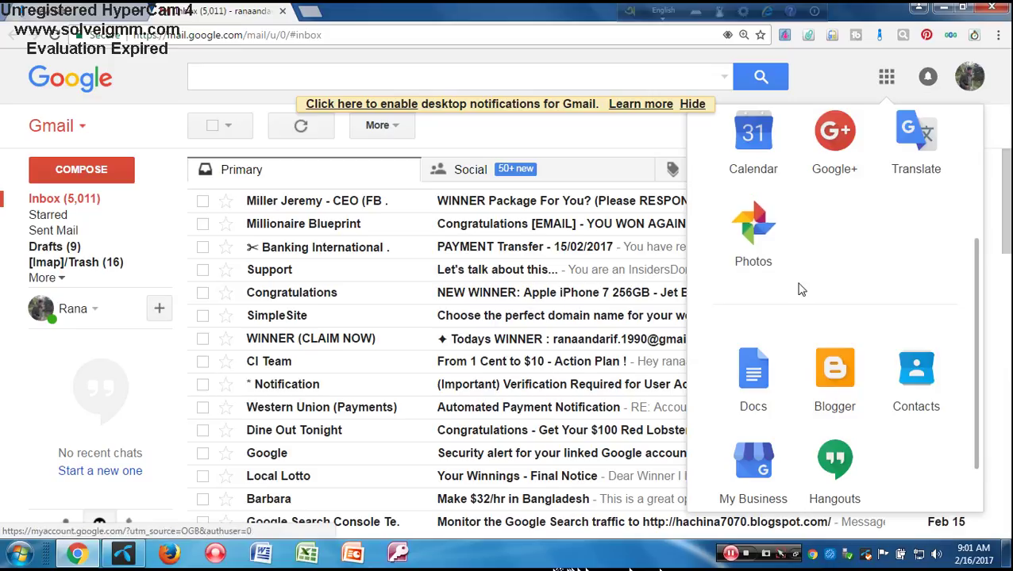
scroll(797, 289, "down", 1)
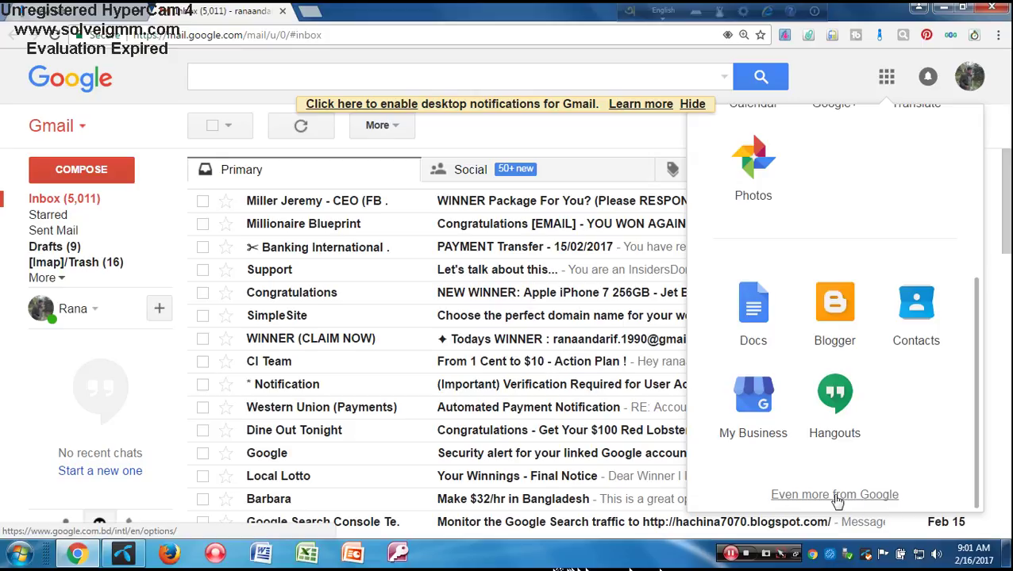
left_click(836, 496)
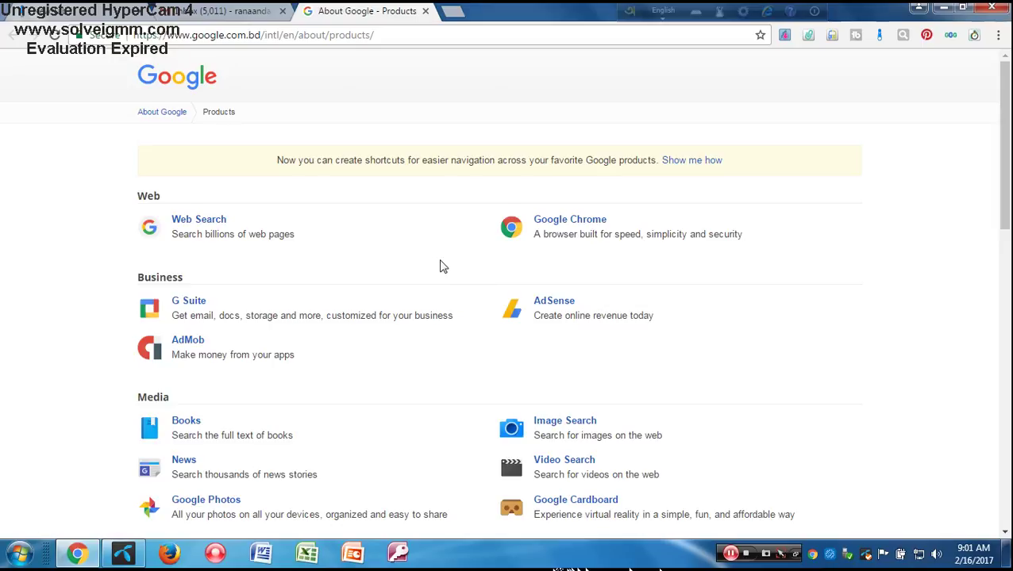
Open Google Groups from the Social section of the Google products page.
scroll(443, 267, "down", 6)
scroll(444, 267, "up", 3)
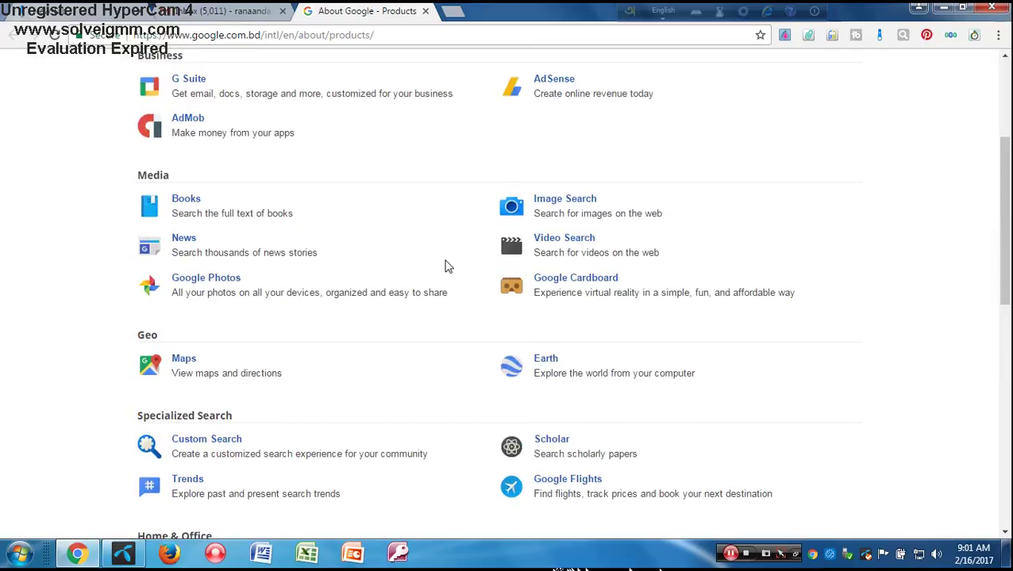
scroll(448, 266, "down", 5)
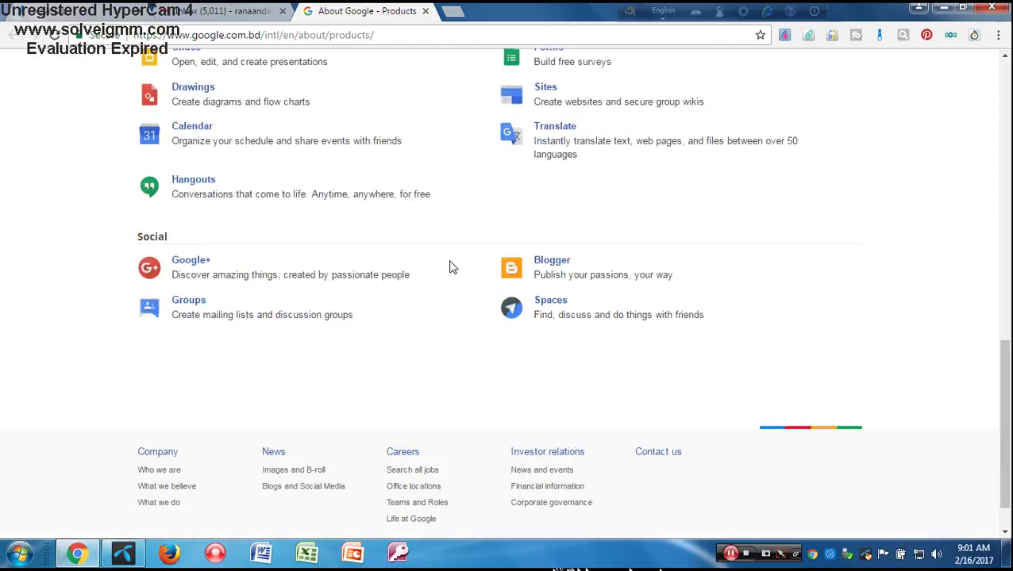
scroll(424, 337, "down", 1)
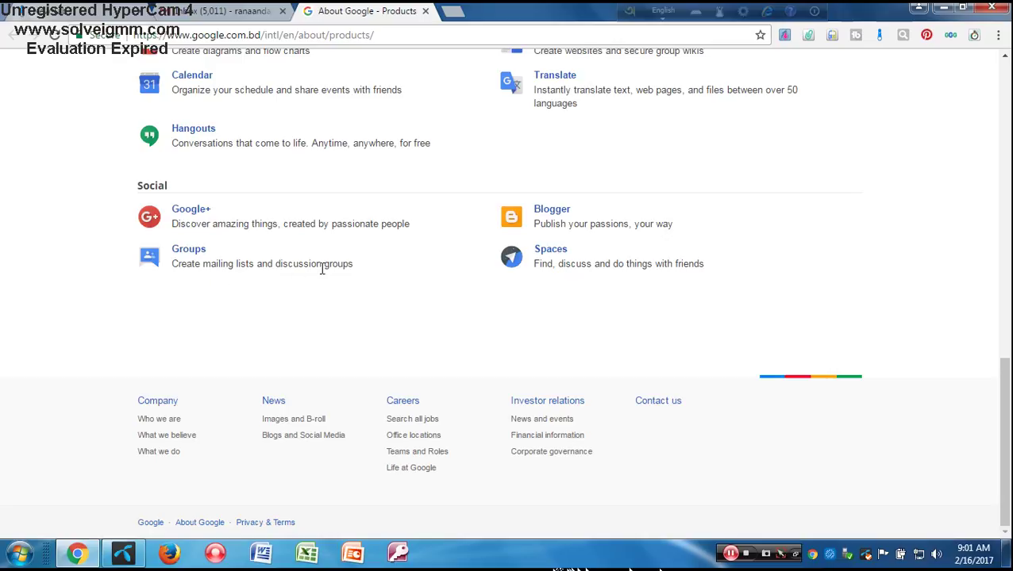
left_click(191, 252)
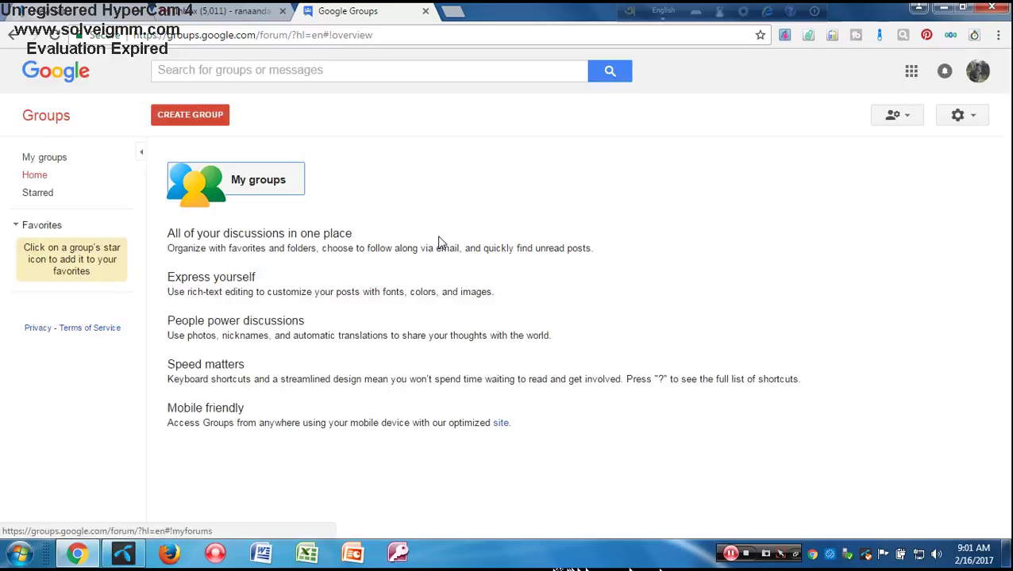
Start creating a new Google group and name it "Online Help BD".
left_click(205, 117)
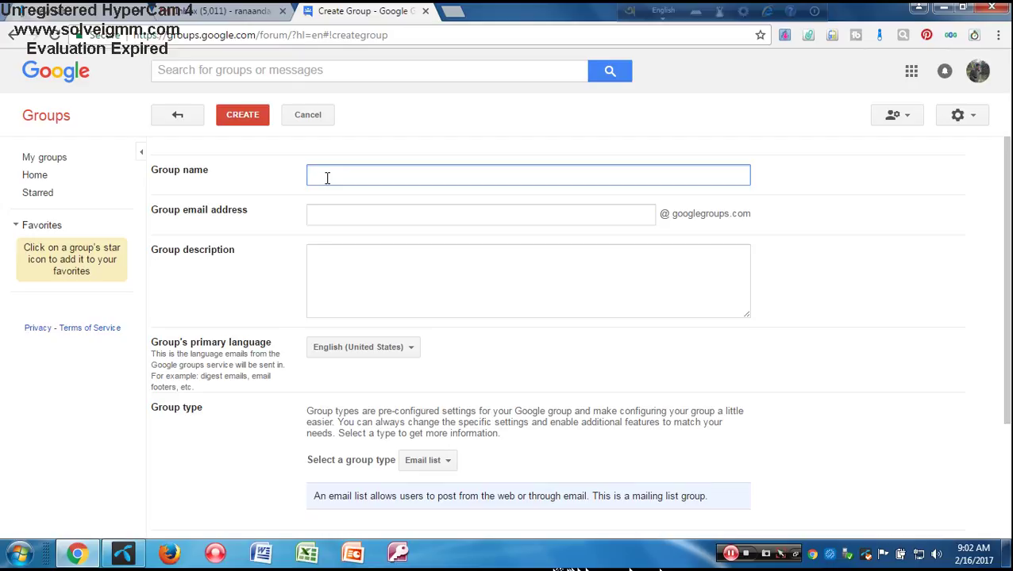
type("On")
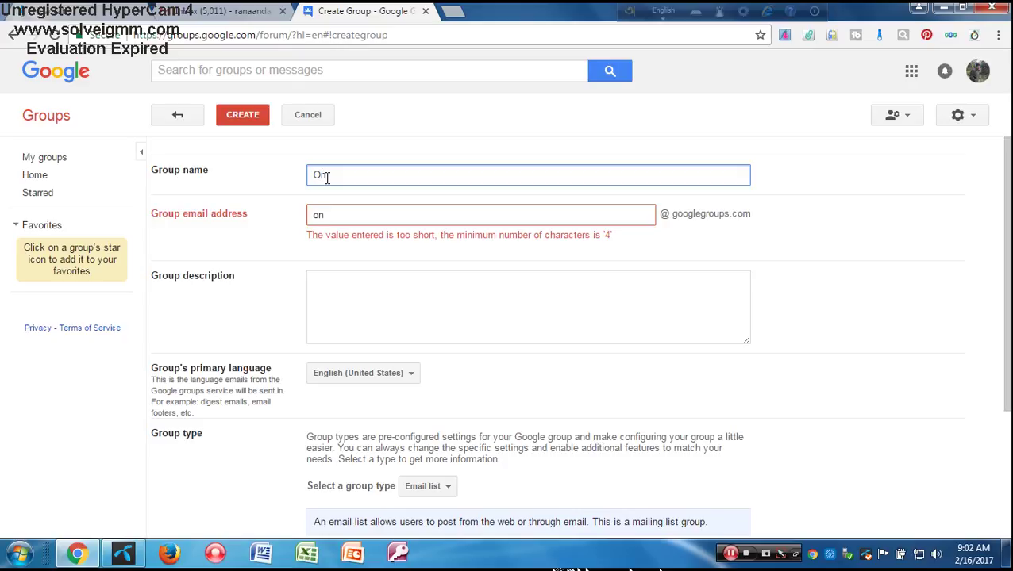
type("lin")
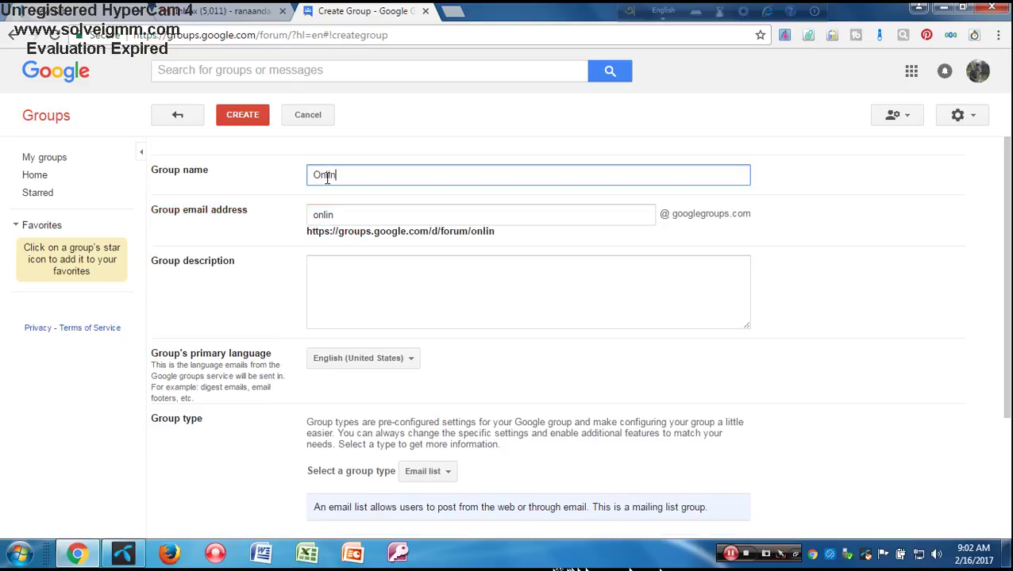
type("e")
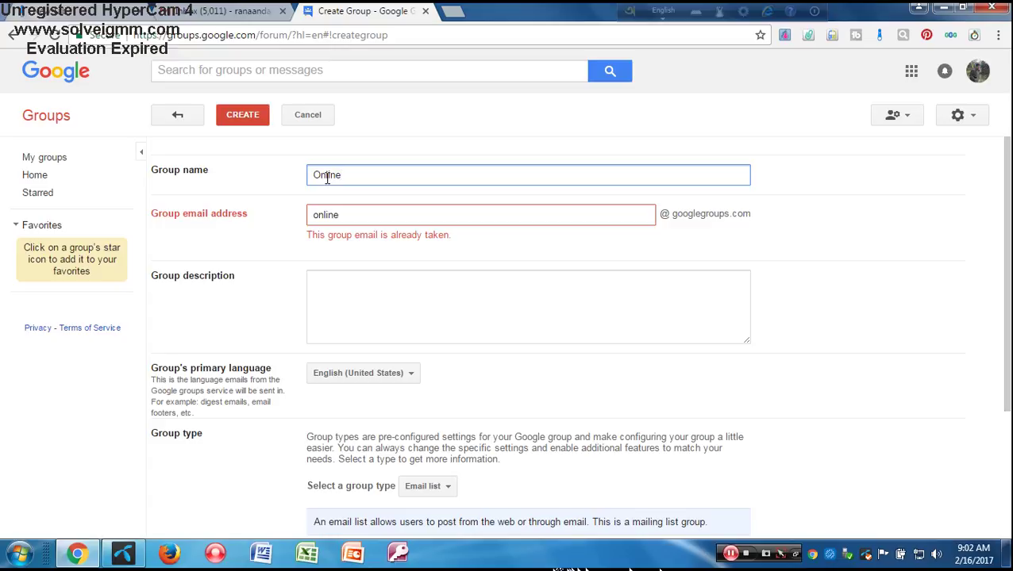
type("HE")
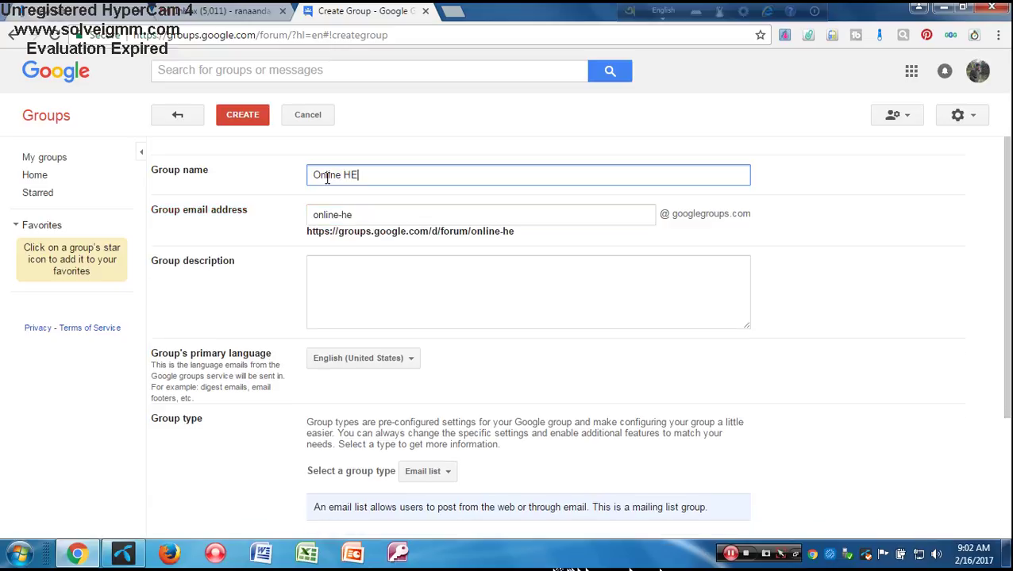
key("BackSpace")
type("lpe")
right_click(363, 177)
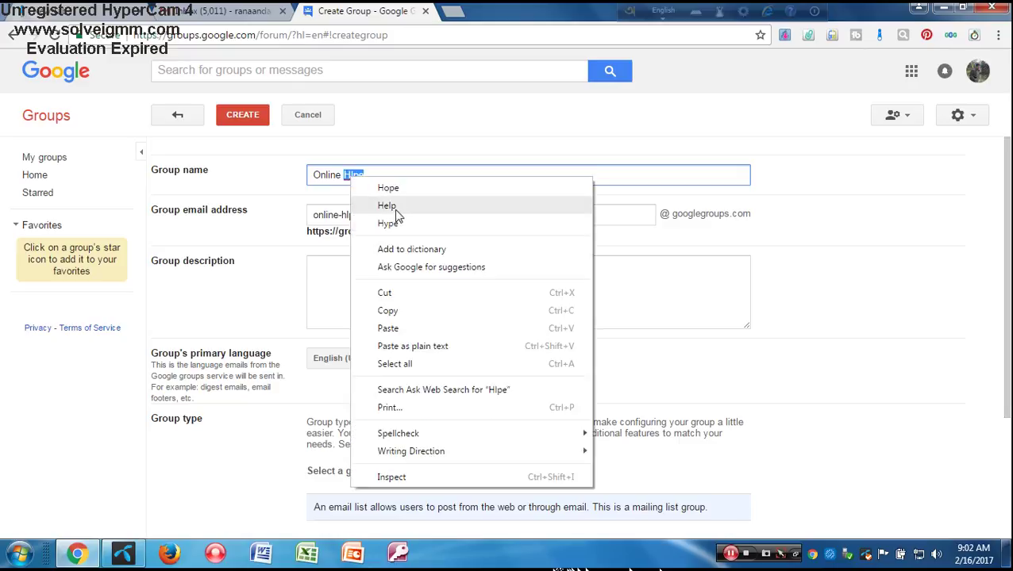
left_click(386, 204)
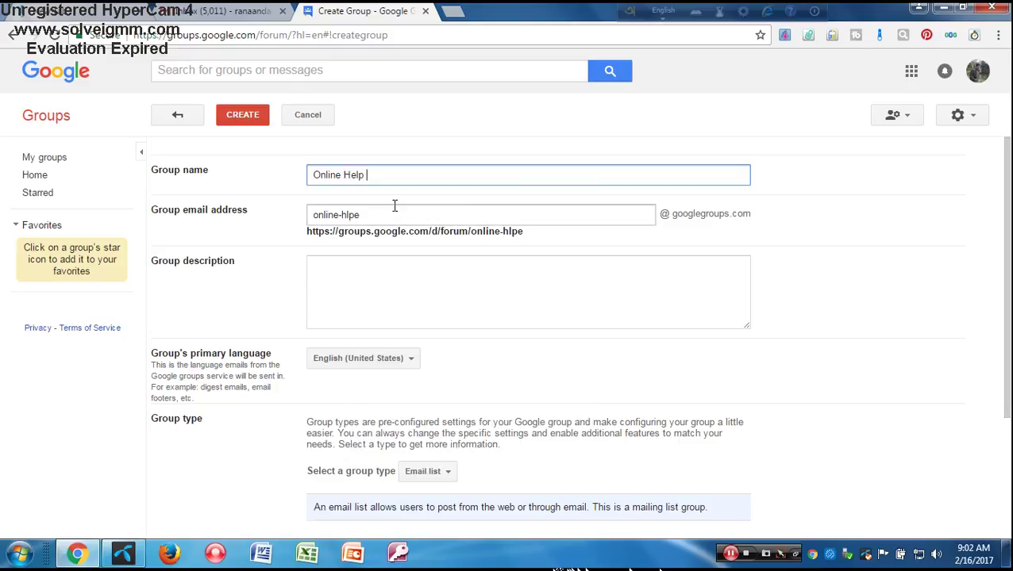
type("BD")
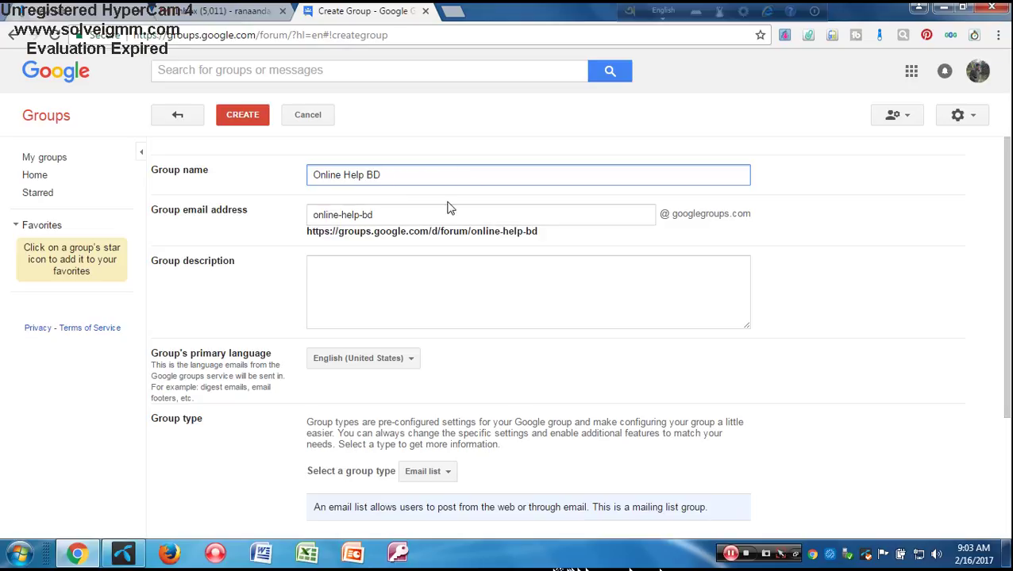
Keep the suggested group email address and enter the group description "ANYBODY CAN JOIN IT.".
left_click(384, 216)
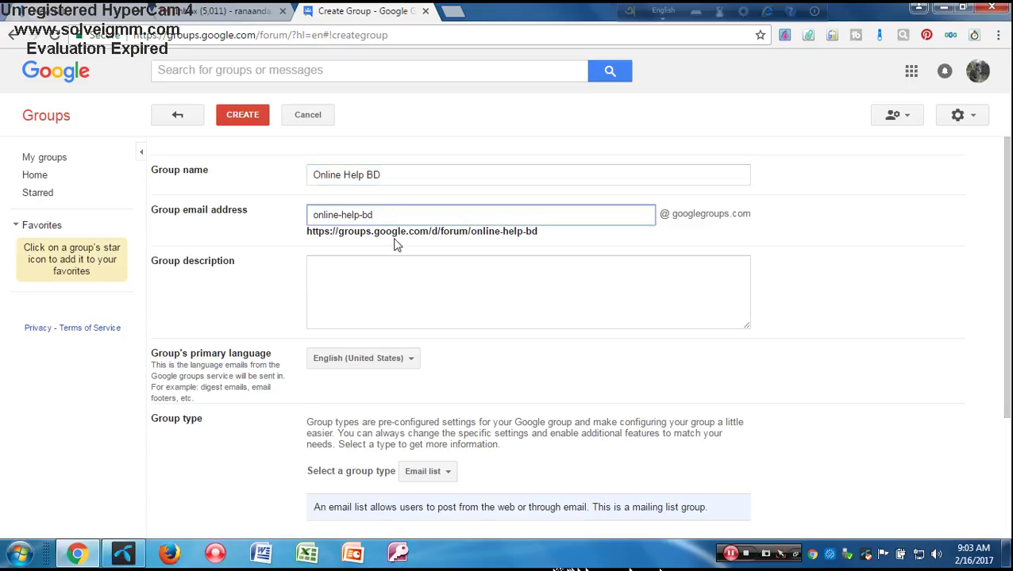
left_click(400, 248)
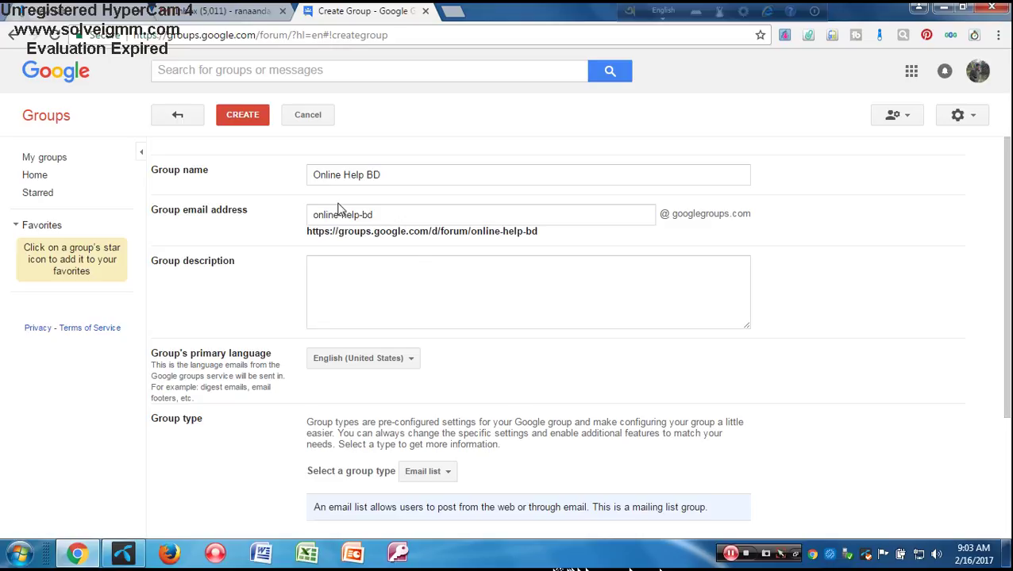
left_click(576, 292)
left_click(323, 276)
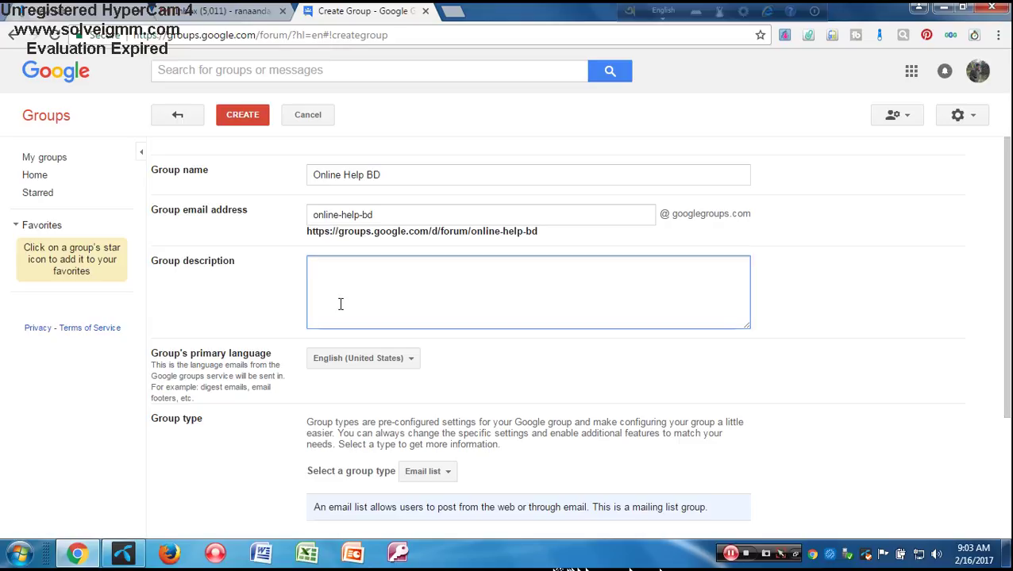
type("ANYBODY CAN JOIN IT.")
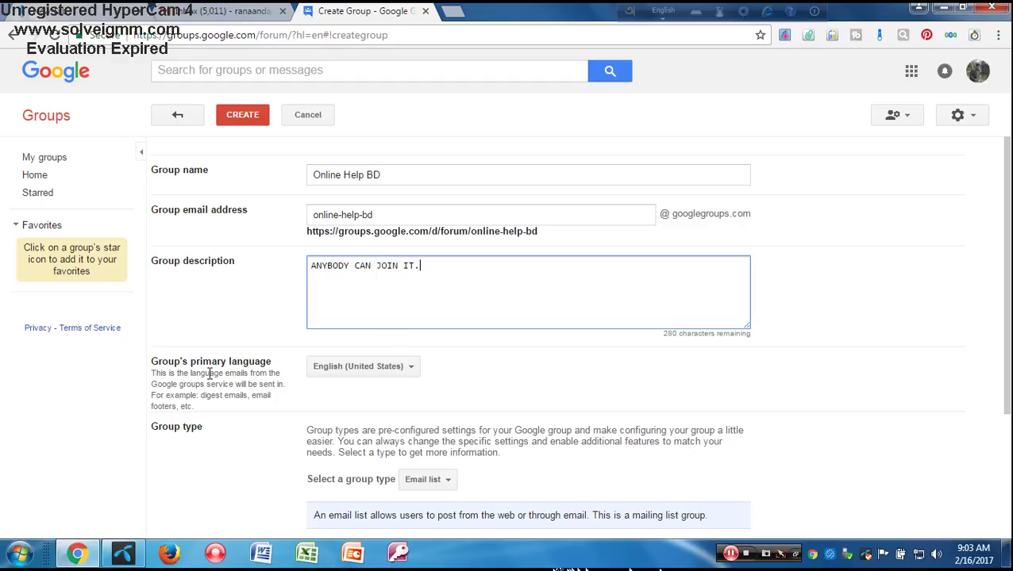
Create the group with the default type and permissions, passing the reCAPTCHA check and closing the confirmation dialog.
scroll(350, 384, "down", 2)
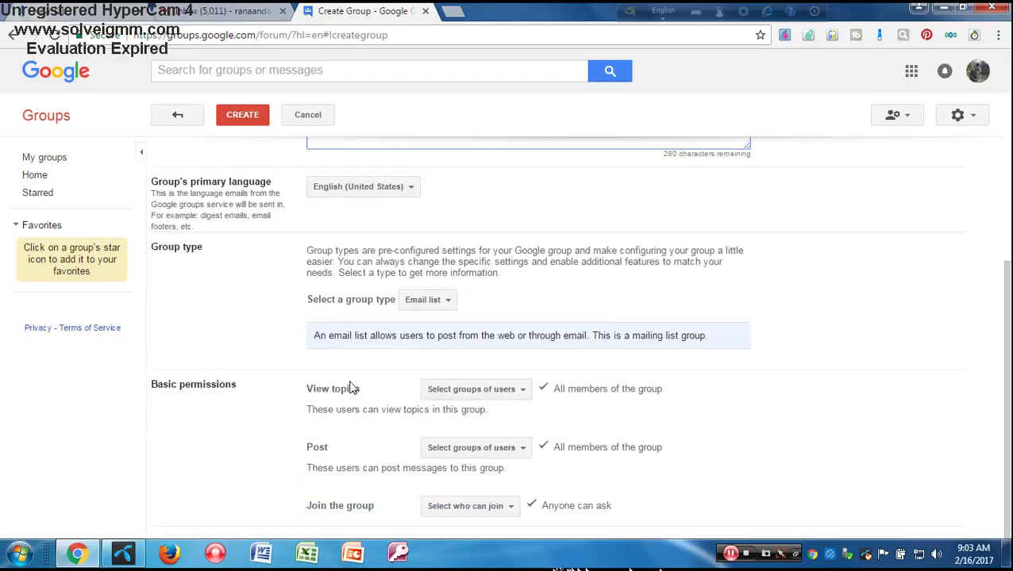
scroll(253, 415, "up", 2)
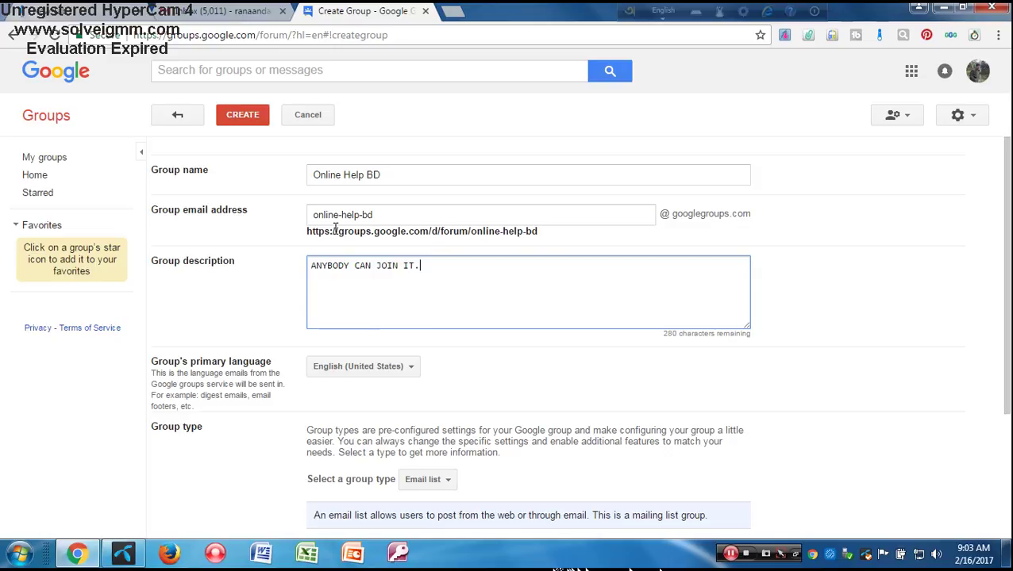
left_click(248, 118)
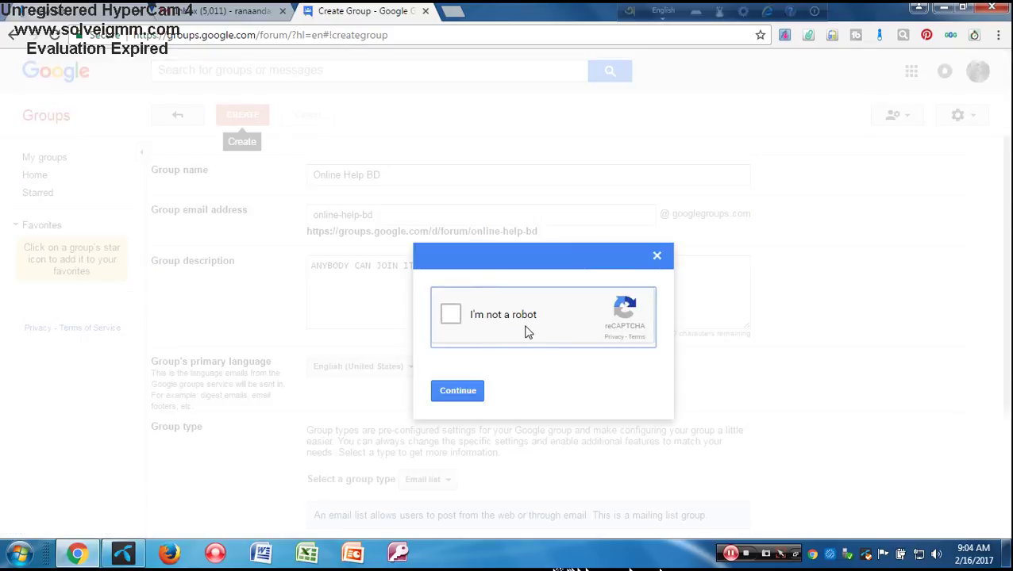
left_click(452, 317)
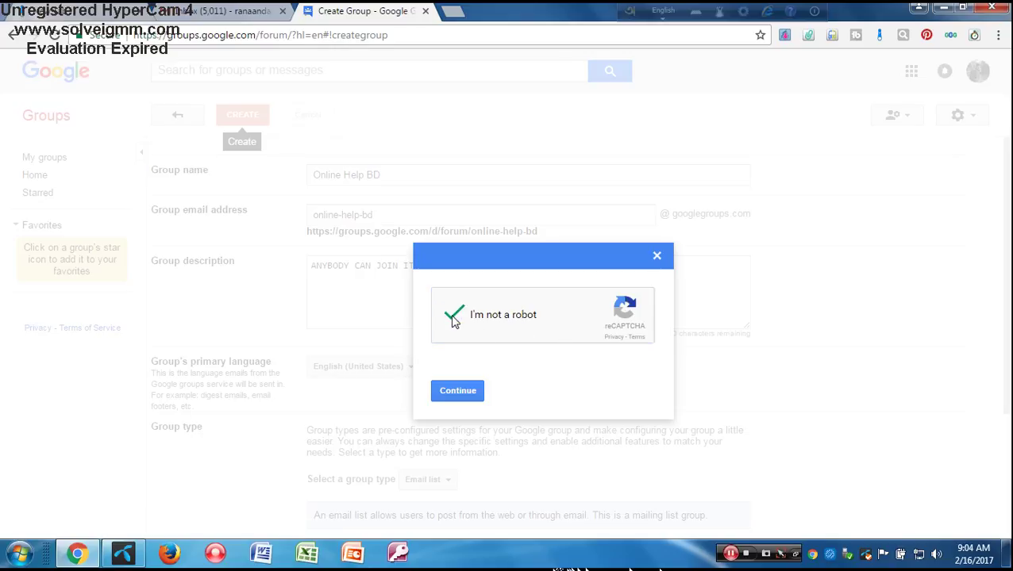
left_click(474, 393)
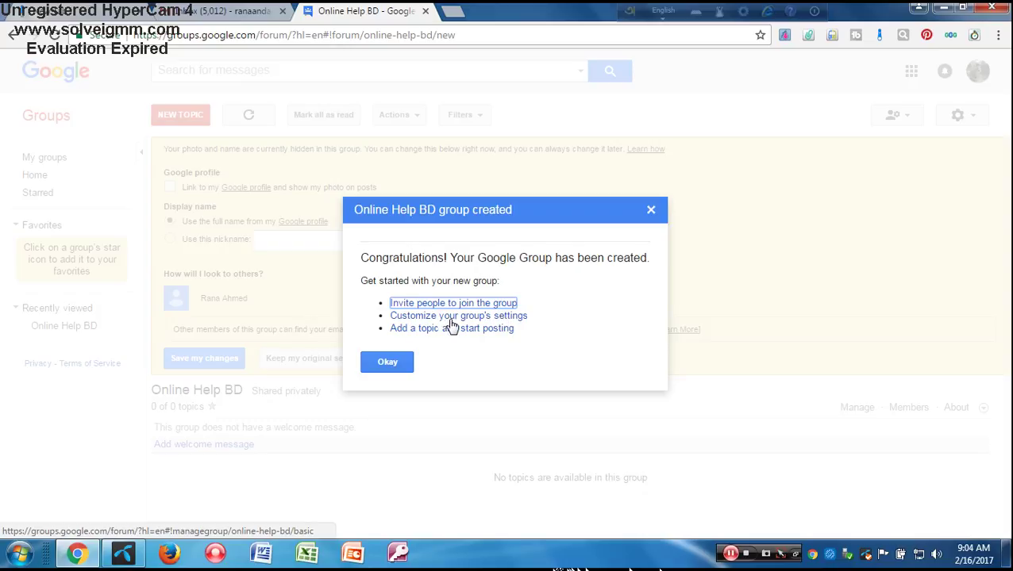
left_click(399, 369)
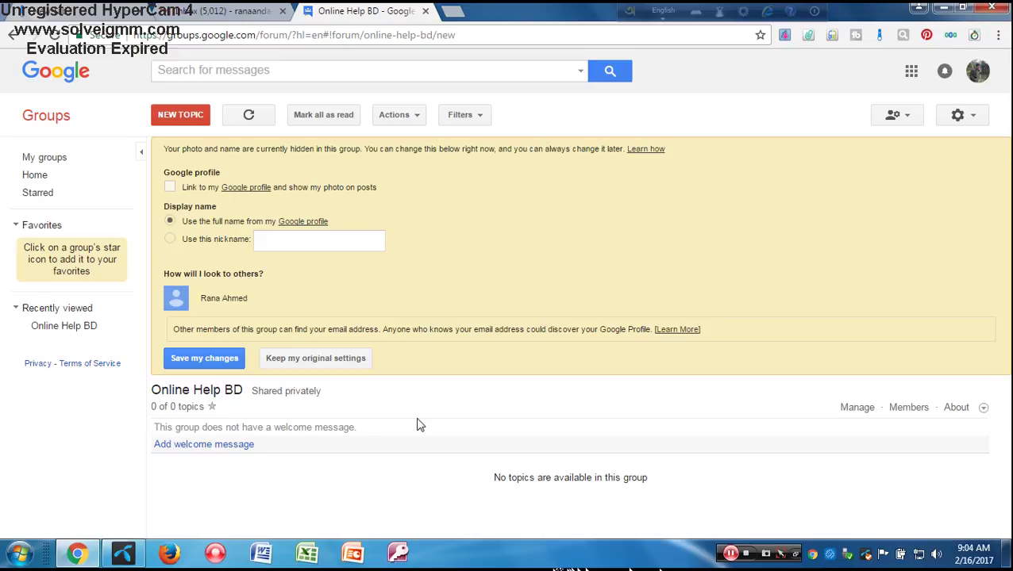
Open the management page of the Online Help BD group.
left_click(861, 411)
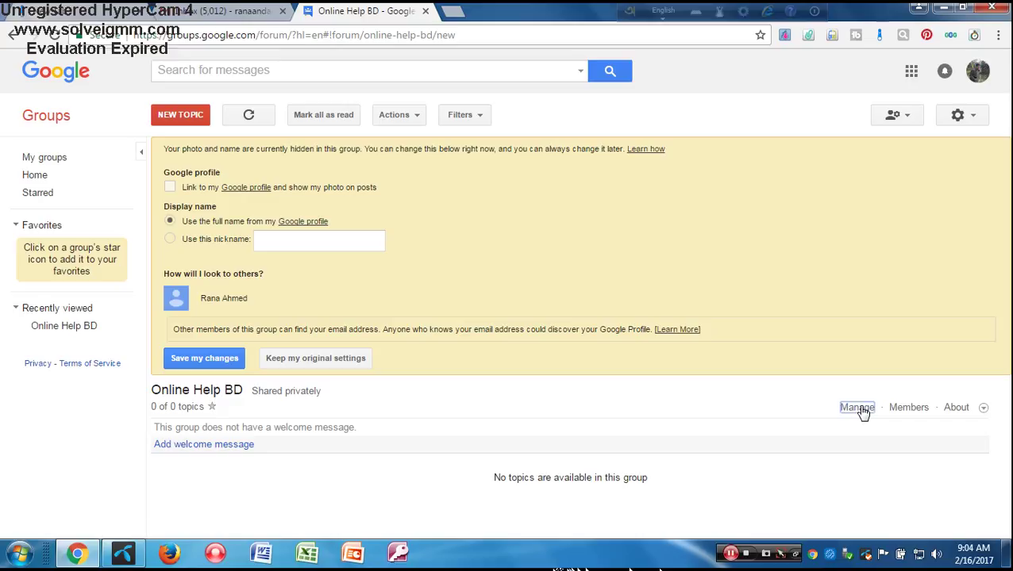